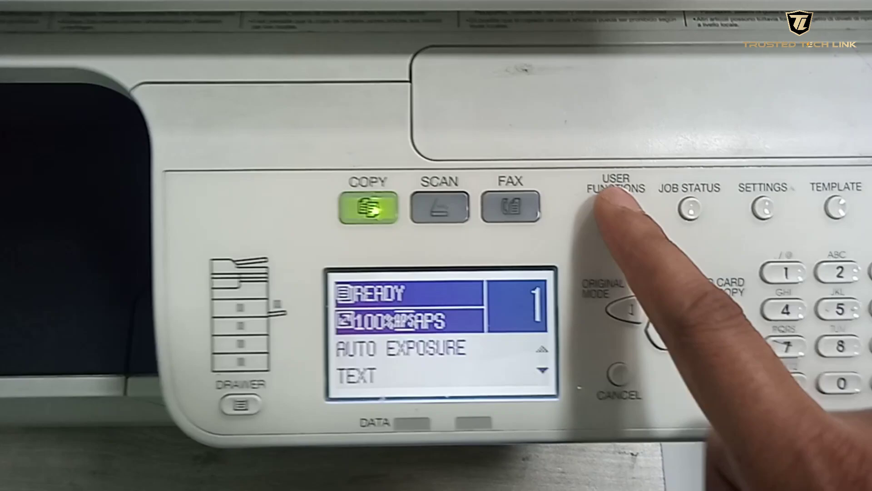
On the printer panel, enter USER FUNCTIONS > GENERAL and step down toward NETWORK
left_click(611, 200)
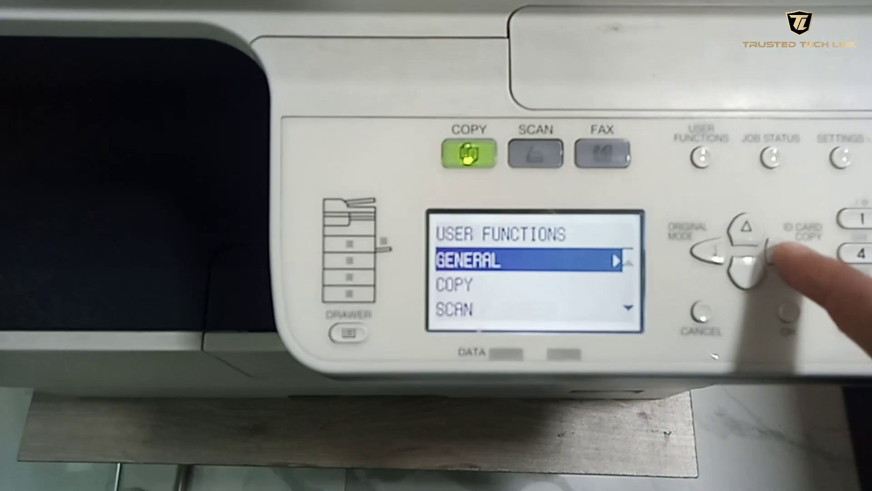
left_click(731, 281)
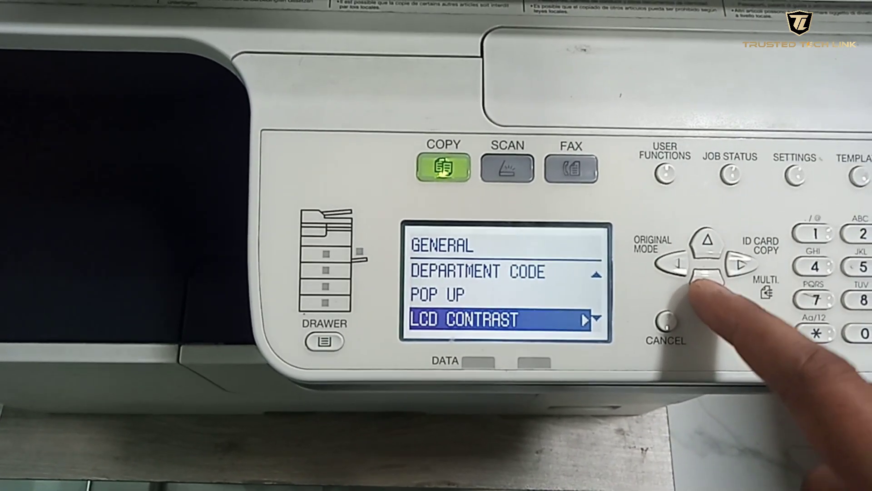
left_click(709, 275)
left_click(710, 275)
left_click(710, 275)
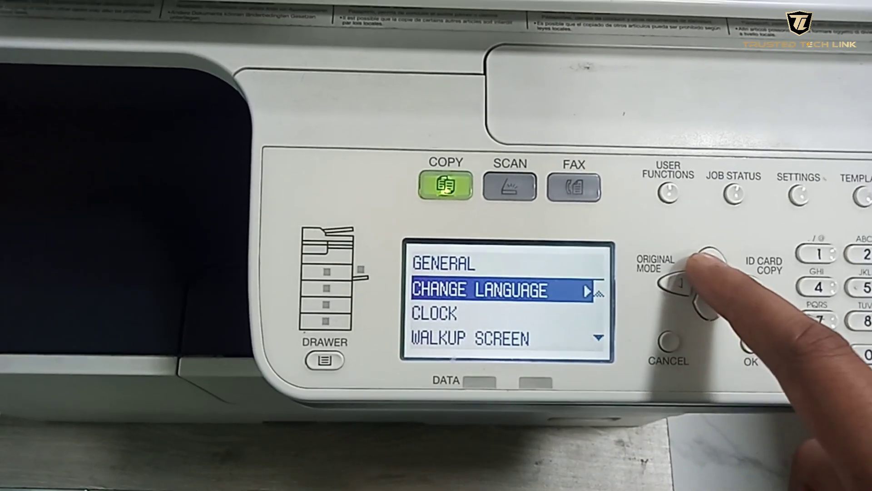
Open the printer's NETWORK menu and move to the ETHERNET entry
left_click(708, 252)
left_click(741, 274)
left_click(709, 291)
left_click(709, 291)
left_click(741, 275)
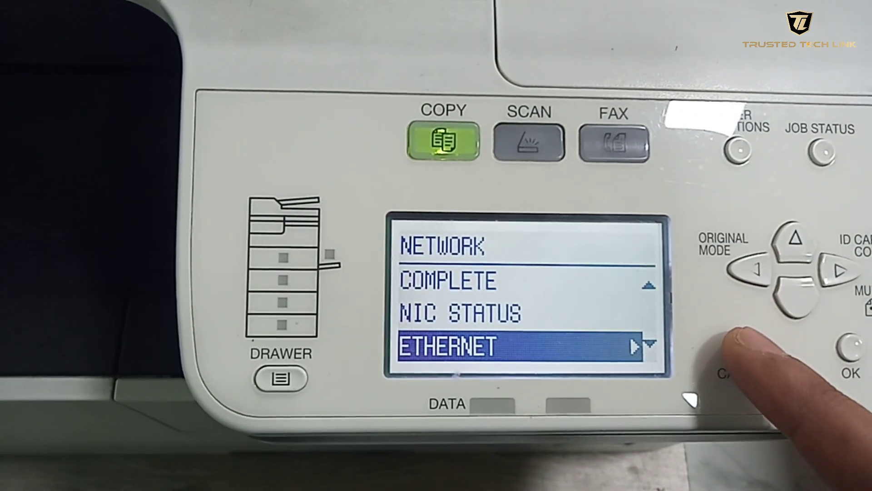
Review the ETHERNET speed and TCP/IP address mode options, leaving DYNAMIC/NO AUTO IP unchanged
left_click(840, 270)
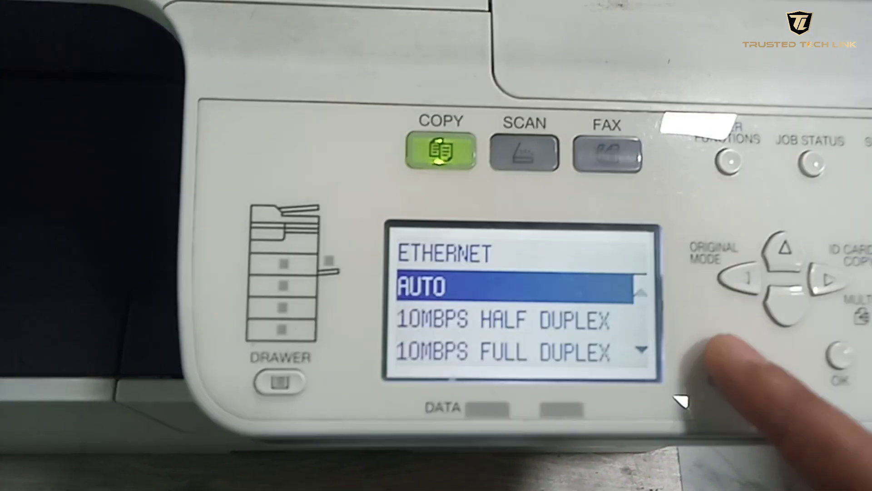
left_click(723, 353)
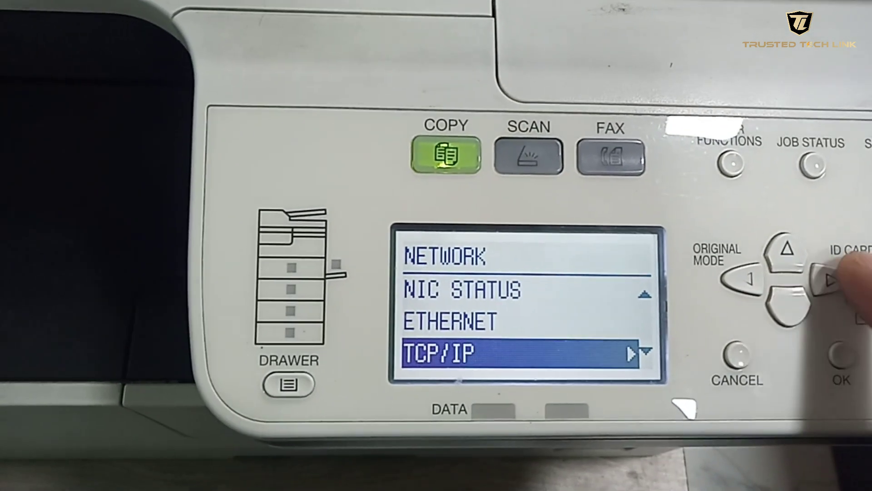
left_click(829, 280)
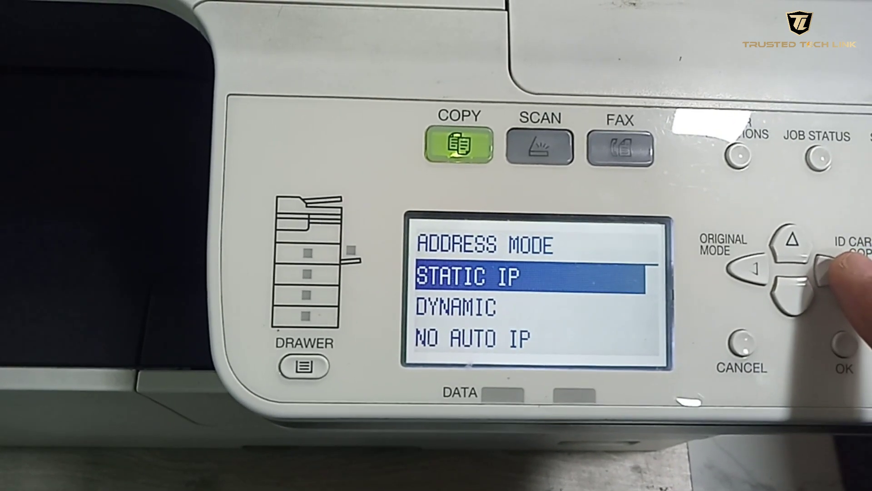
left_click(785, 291)
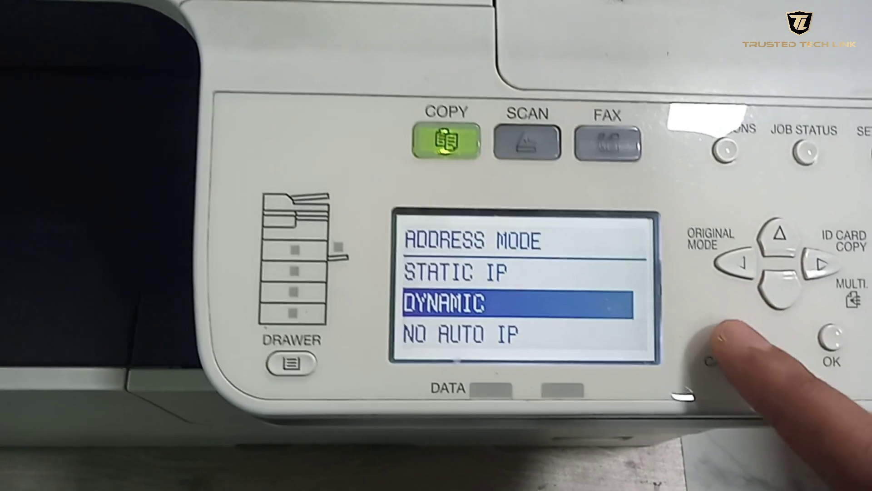
left_click(785, 291)
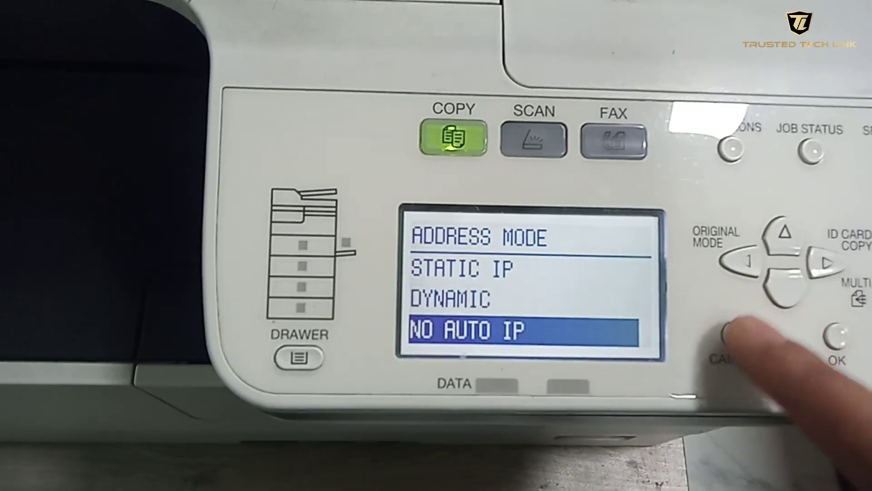
left_click(730, 339)
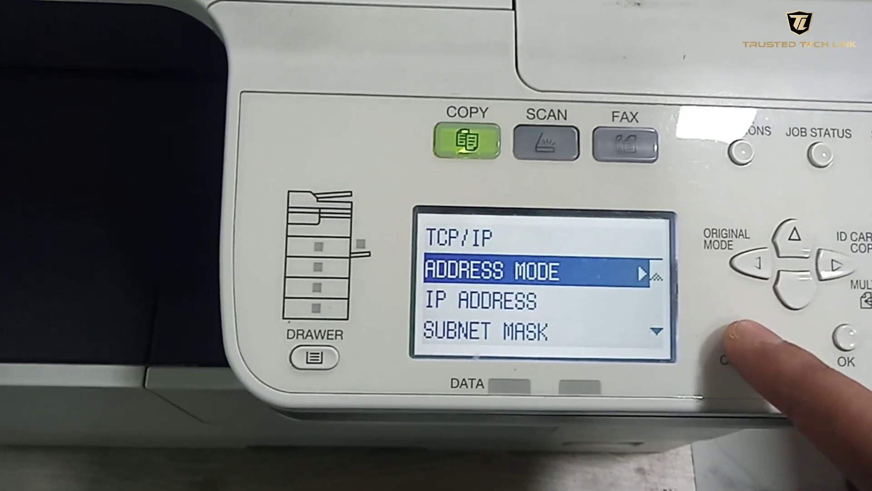
Read the printer's IP address 192.168.000.219 and return the panel to READY
left_click(789, 292)
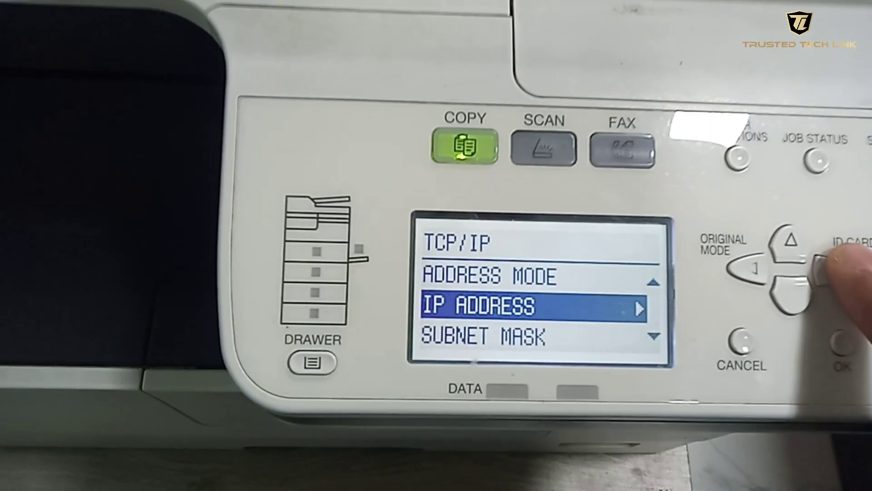
left_click(830, 269)
left_click(734, 338)
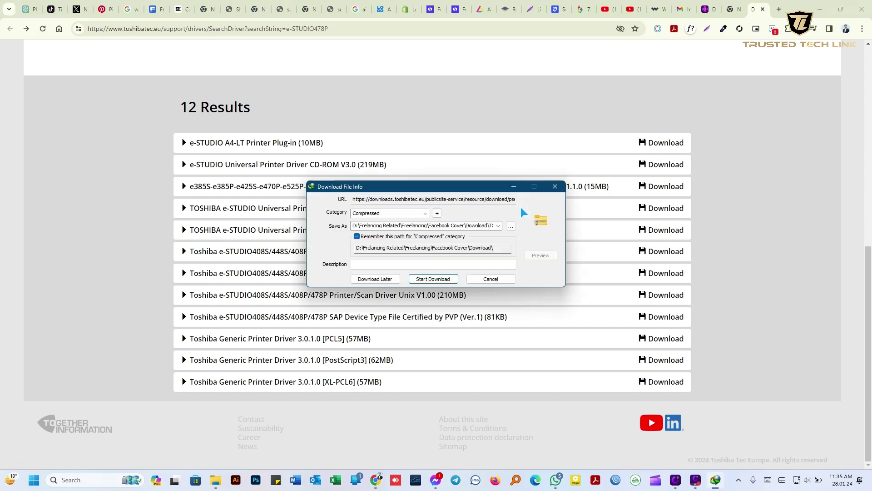
Save the TOSHIBA e-STUDIO Universal Printer Driver 2 zip to Downloads and start the download
left_click(510, 226)
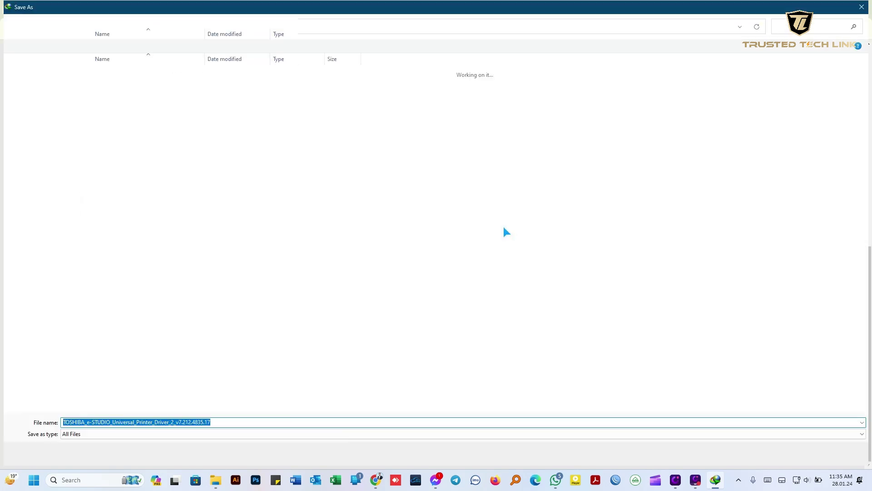
left_click(42, 228)
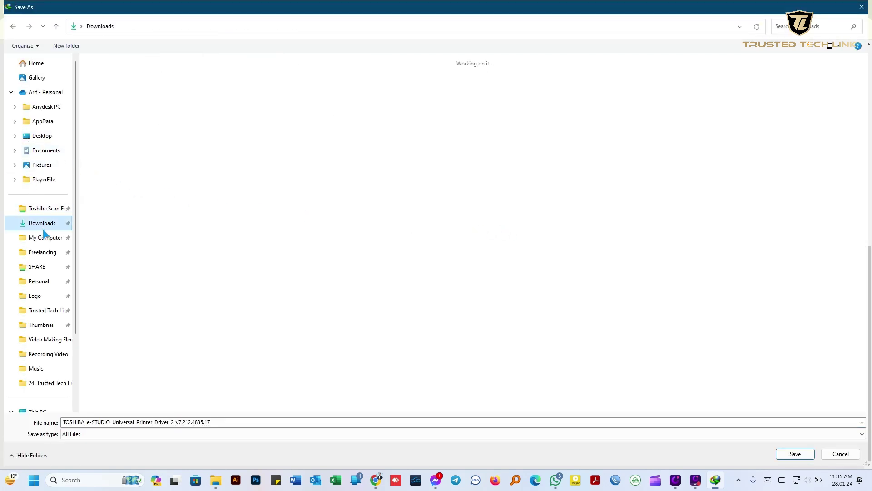
left_click(795, 454)
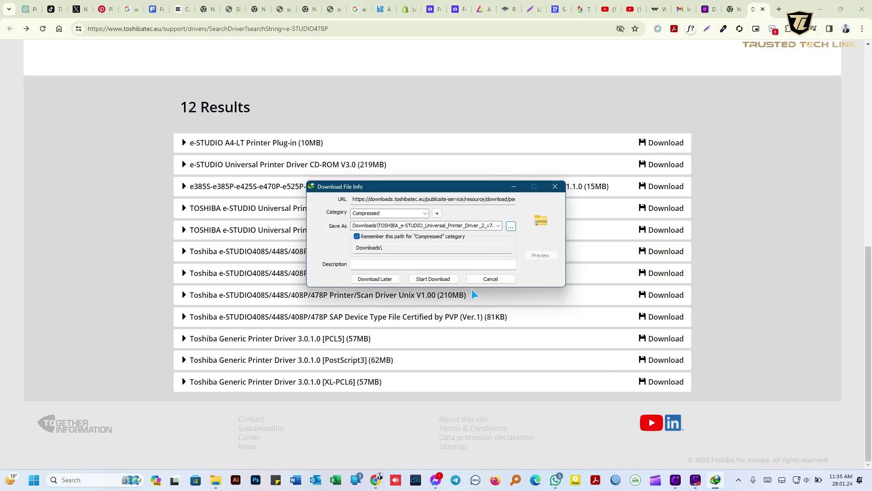
left_click(432, 278)
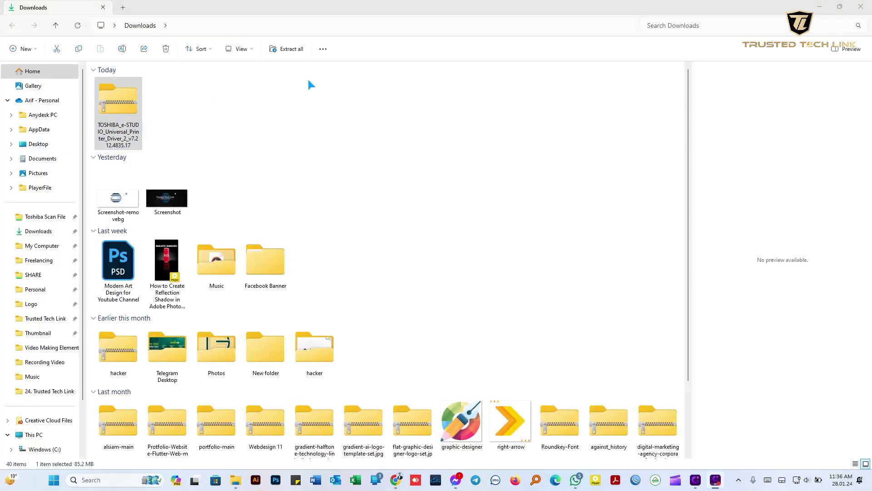
Extract the driver zip into the TOSHIBA_e-STUDIO_Universal_Printer_Driver_2_v7.212.4835.17 folder in Downloads
left_click(287, 49)
left_click(515, 327)
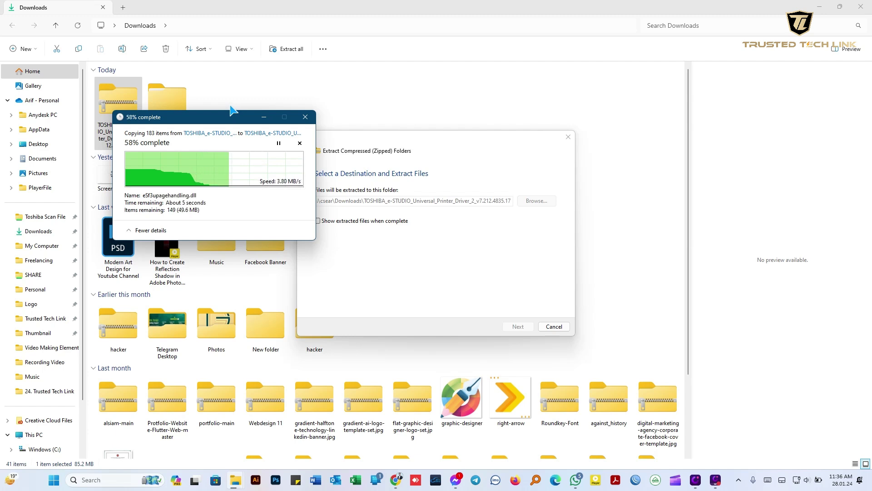
left_click_drag(218, 118, 279, 112)
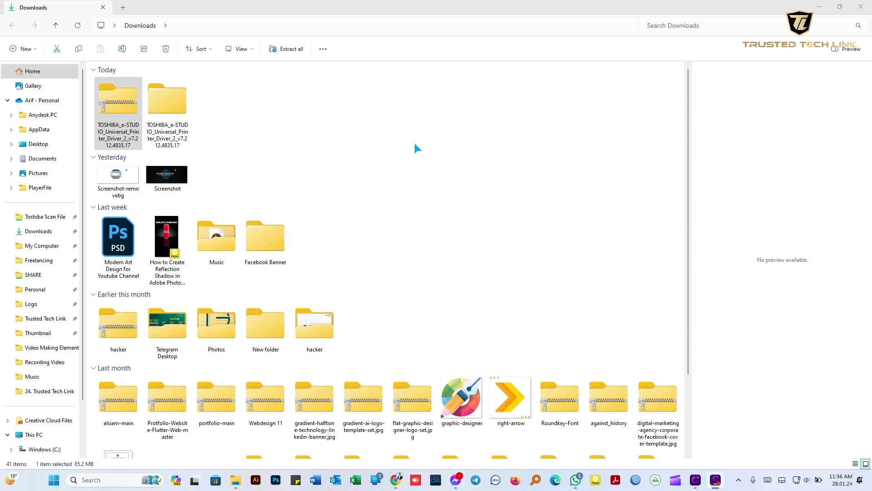
Open Settings to Bluetooth & devices > Printers & scanners
left_click(54, 481)
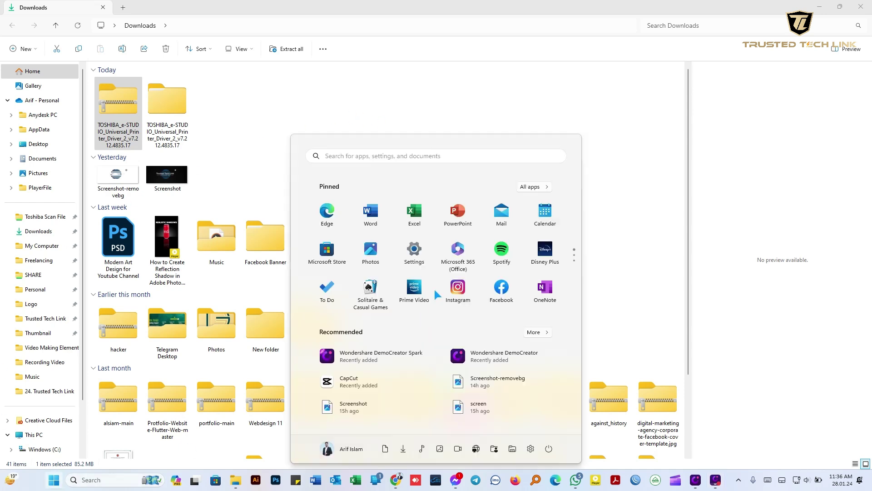
left_click(414, 255)
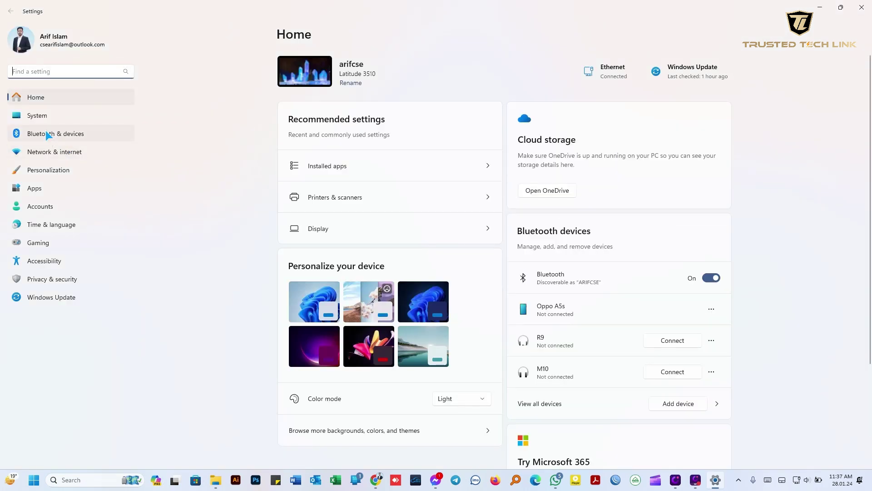
left_click(45, 130)
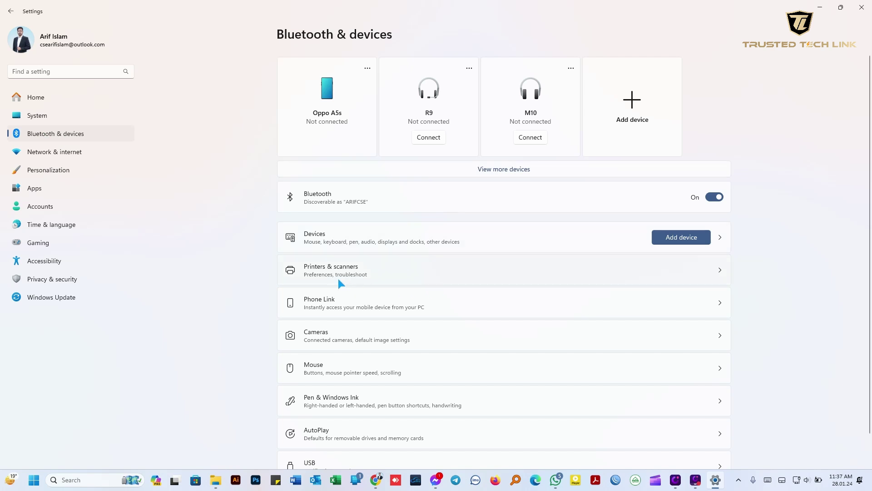
left_click(373, 267)
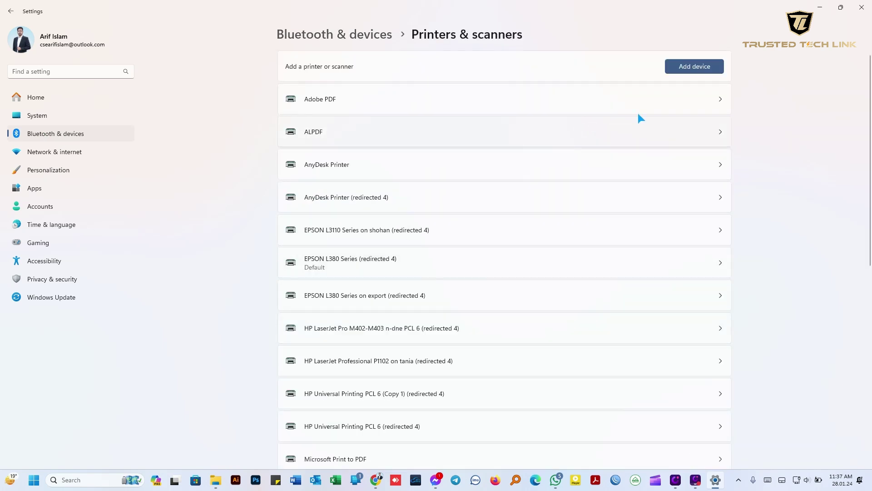
Scan for printers until the TOSHIBA e-STUDIO [B9:A4:A5] appears
left_click(703, 63)
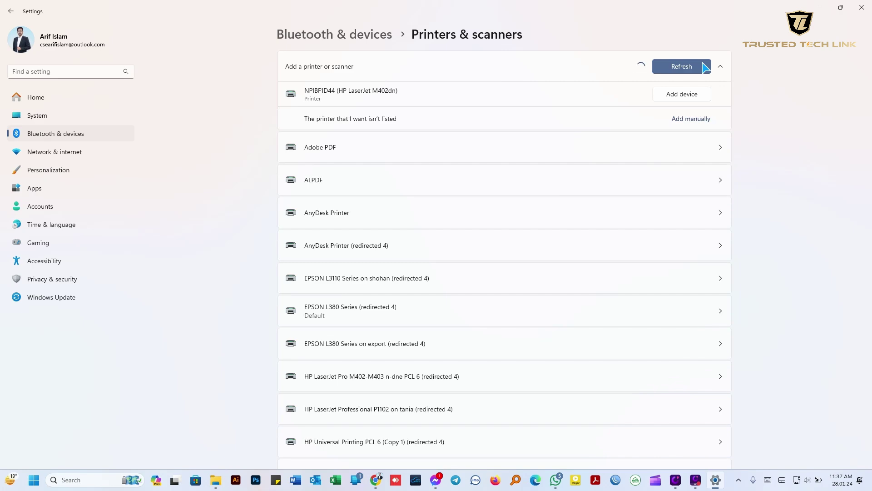
scroll(751, 225, "down", 6)
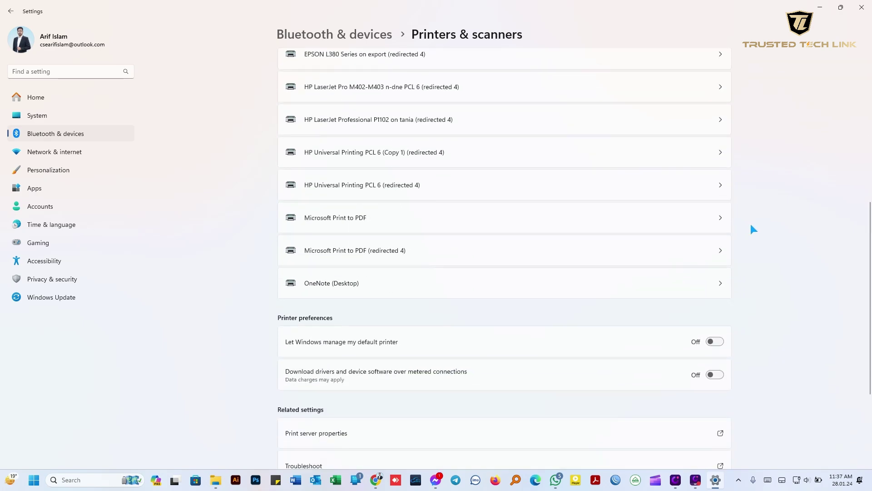
scroll(752, 225, "down", 1)
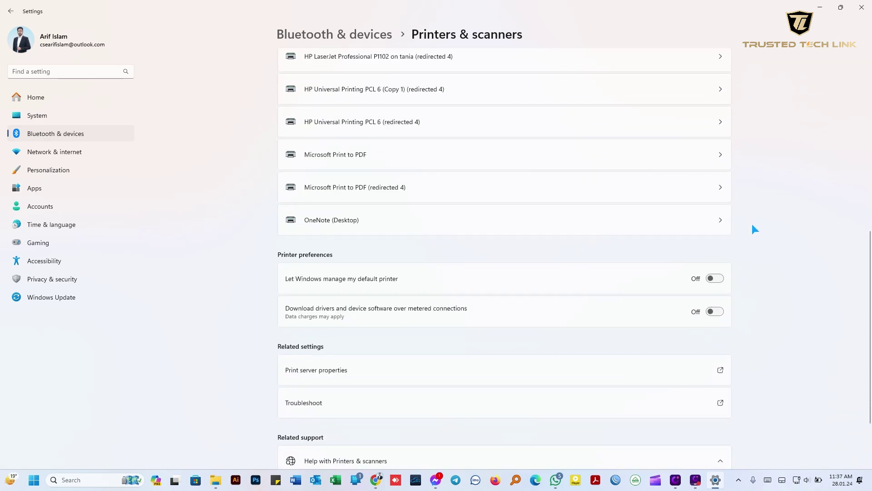
scroll(752, 225, "up", 8)
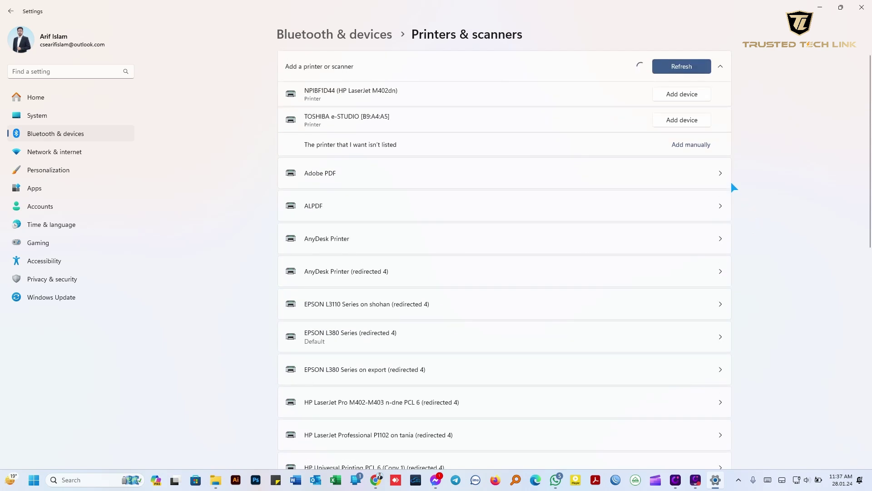
Choose to add the printer manually using an IP address or hostname
left_click(689, 146)
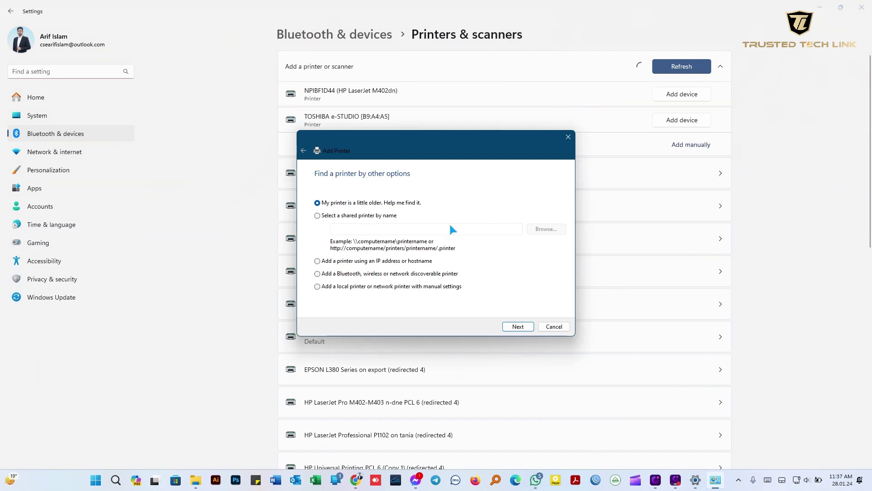
left_click(318, 261)
Set the device type to TCP/IP Device with hostname 192.168.0.219
left_click(518, 327)
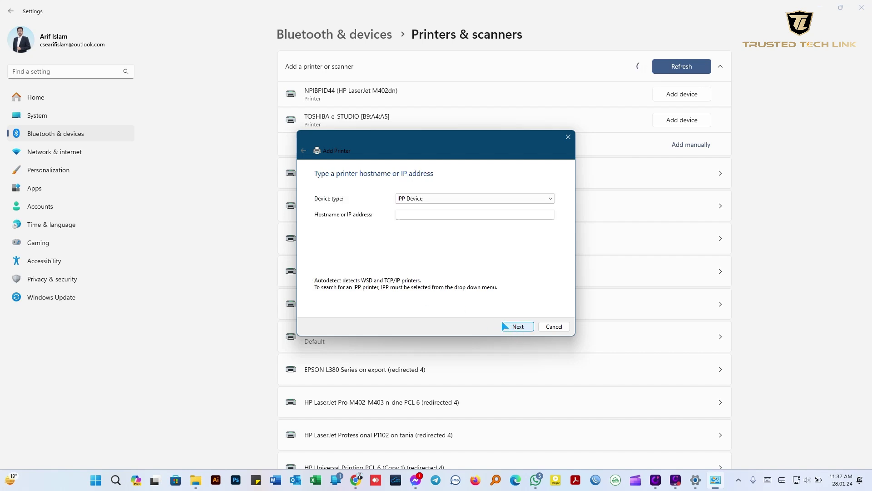
left_click(413, 202)
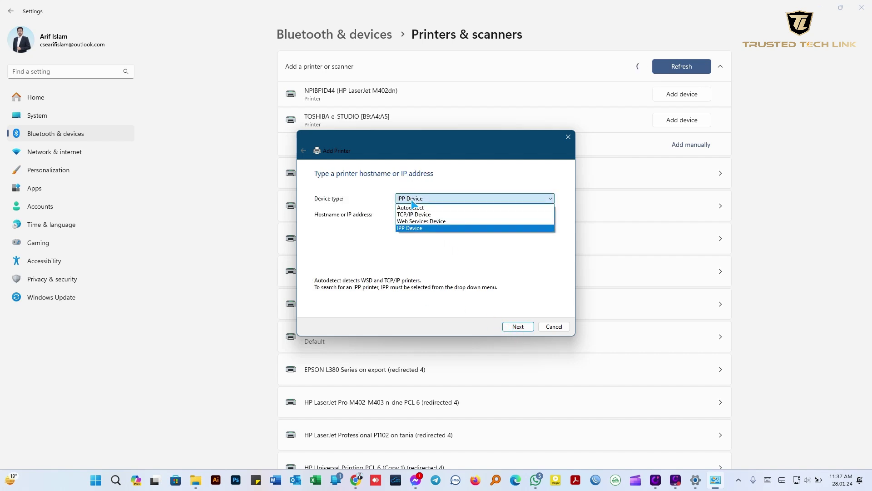
left_click(406, 215)
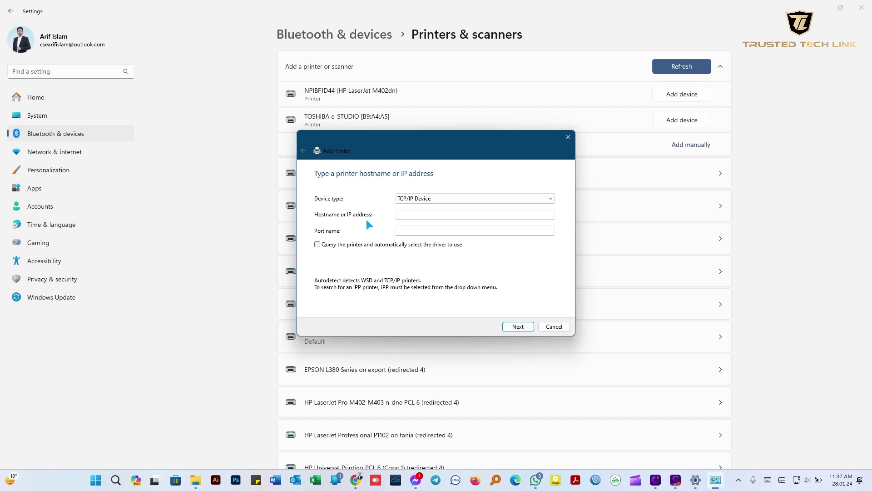
left_click(405, 215)
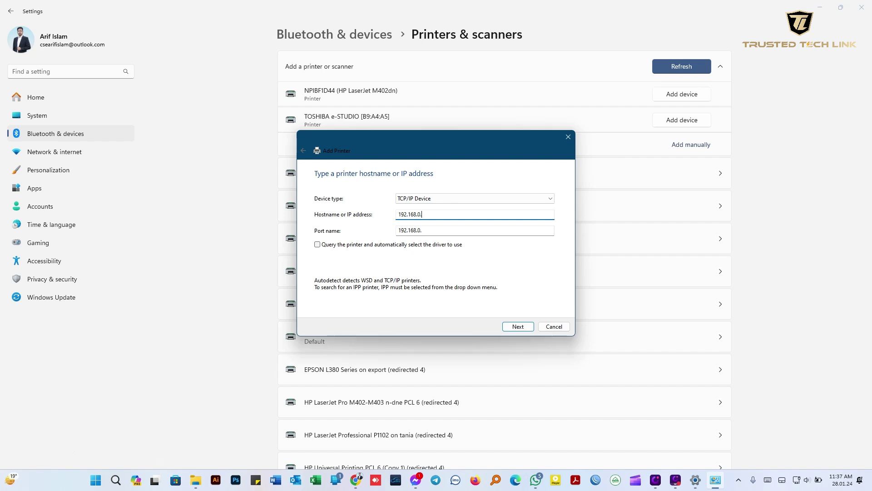
type("219")
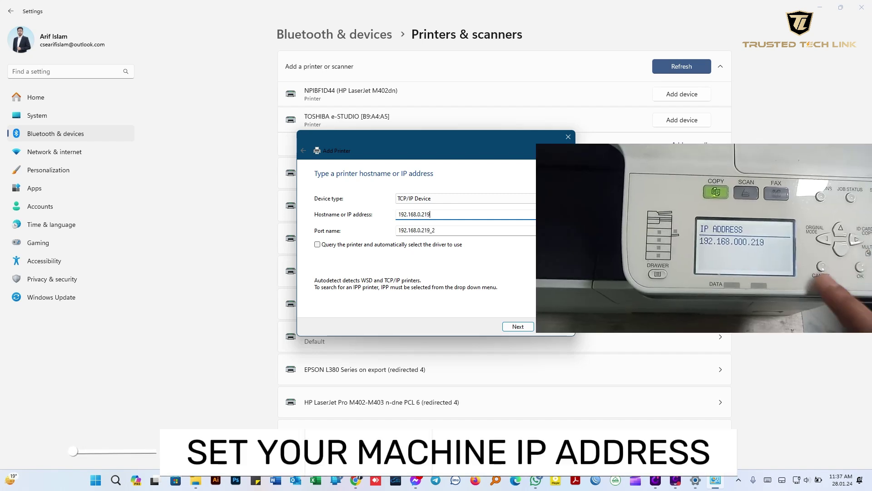
Continue to driver selection and browse Have Disk to the Downloads folder
left_click(515, 328)
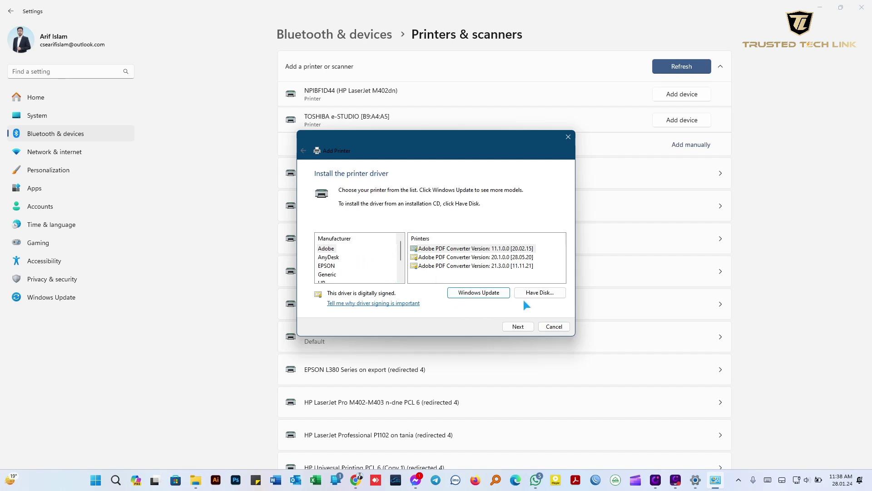
left_click(542, 294)
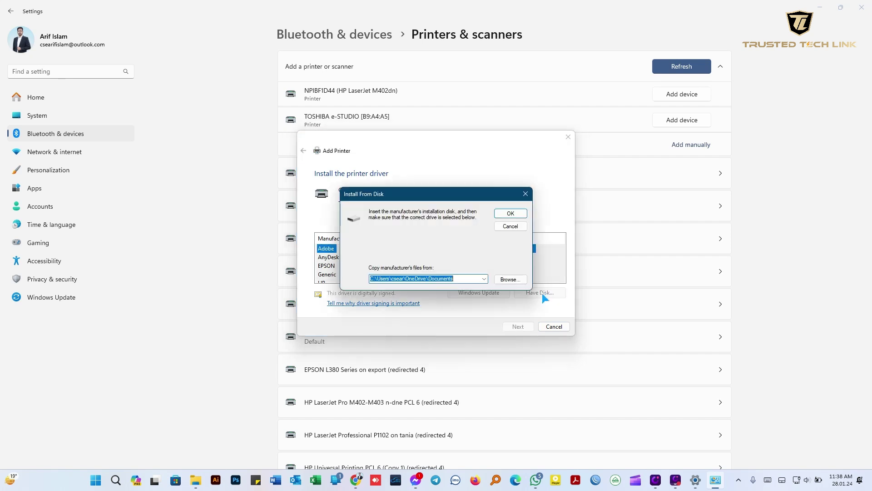
left_click(509, 279)
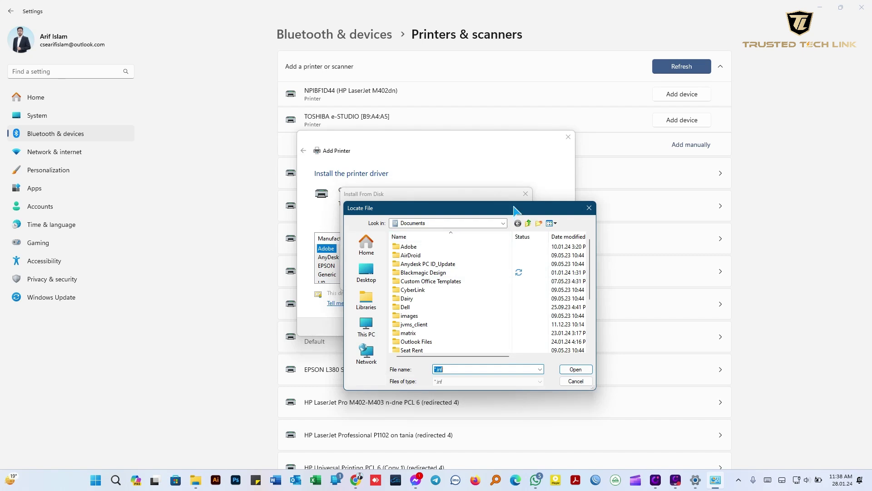
left_click(503, 212)
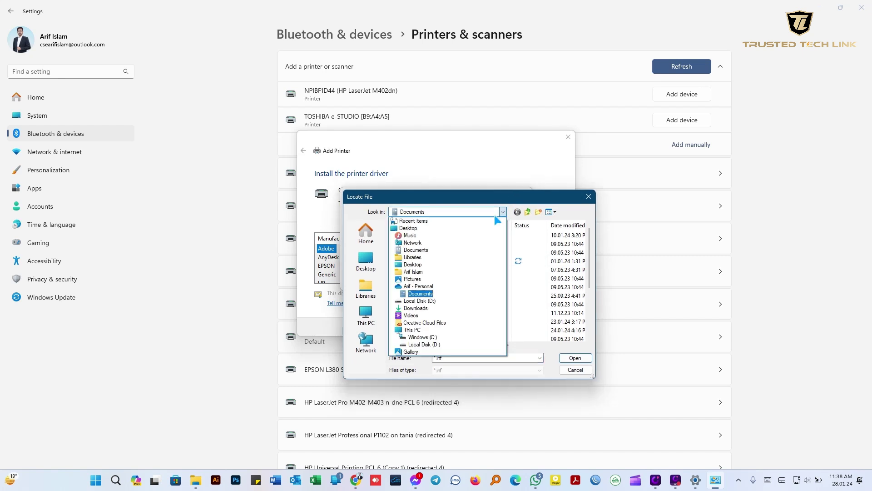
left_click(431, 308)
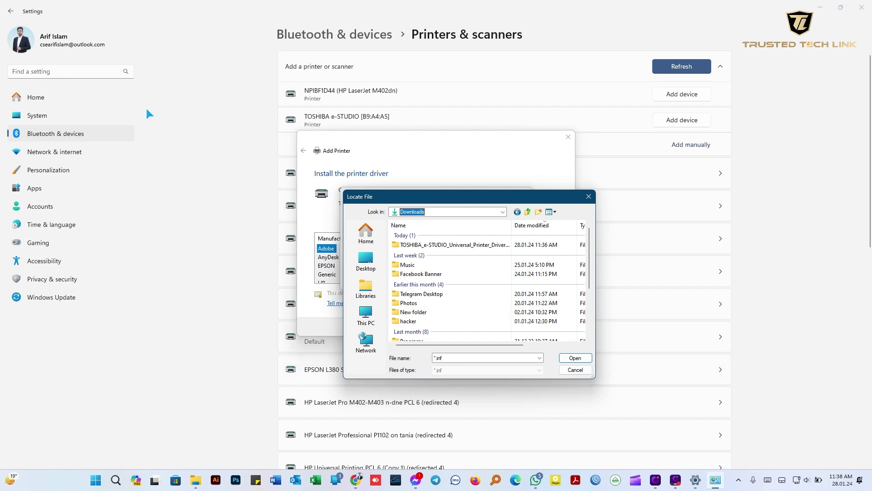
Check the System About page to confirm a 64-bit operating system
right_click(95, 480)
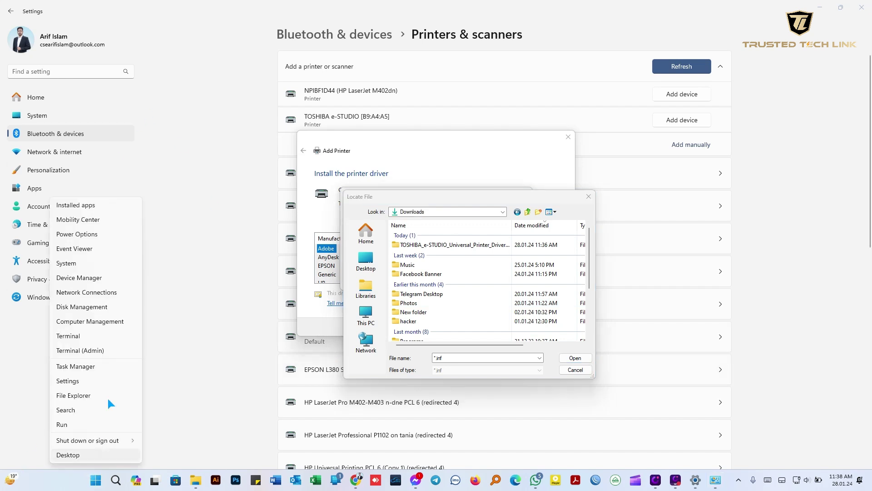
left_click(68, 263)
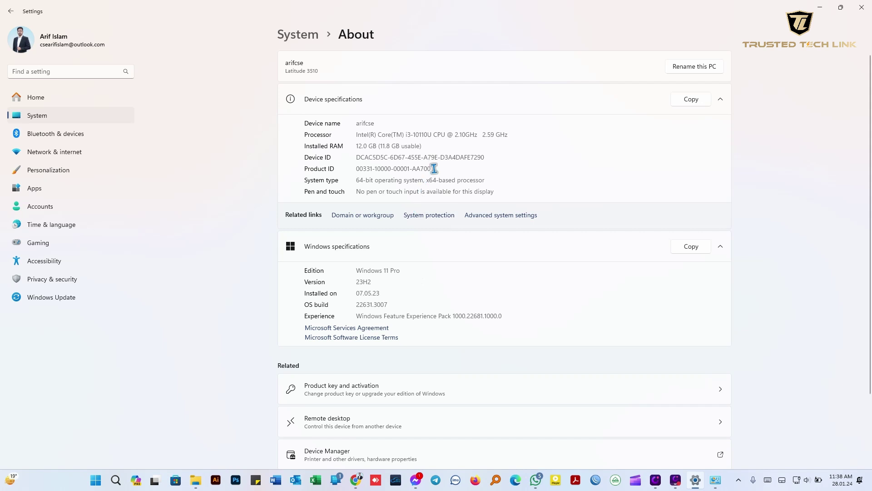
scroll(557, 296, "down", 1)
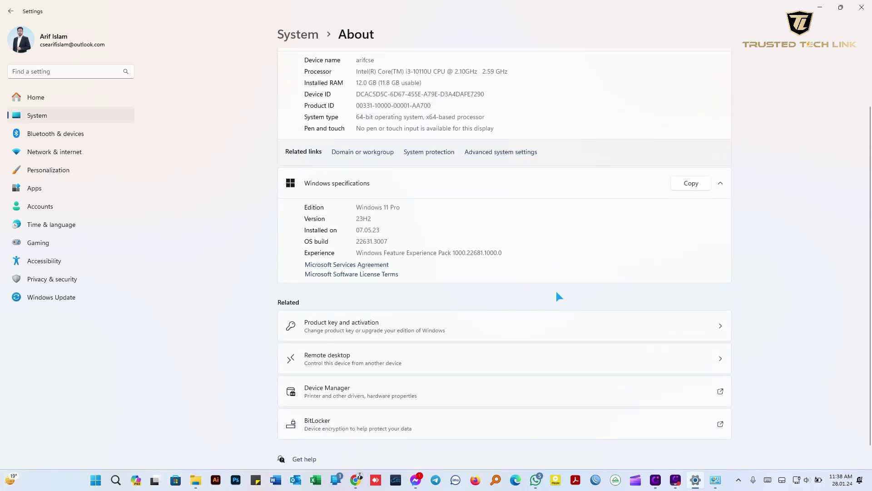
scroll(557, 293, "up", 2)
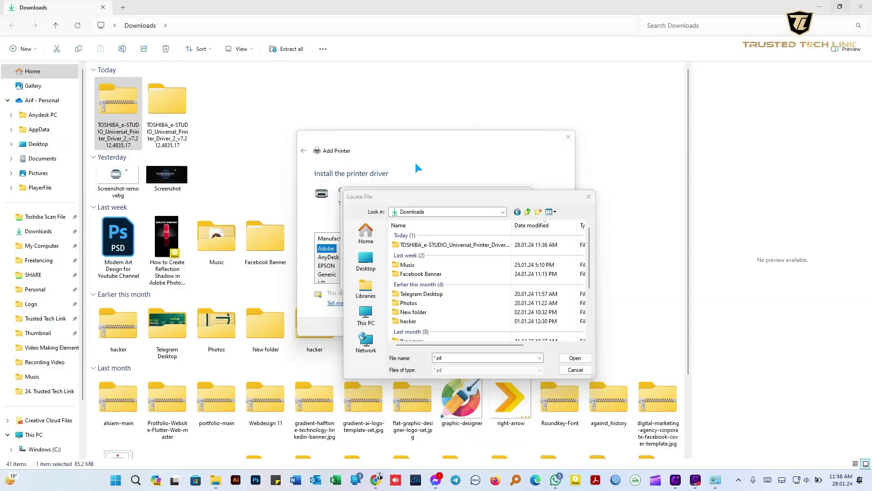
Pick eSf6u.inf from TOSHIBA > UNI > Driver > 64bit as the driver source
left_click_drag(417, 202, 390, 149)
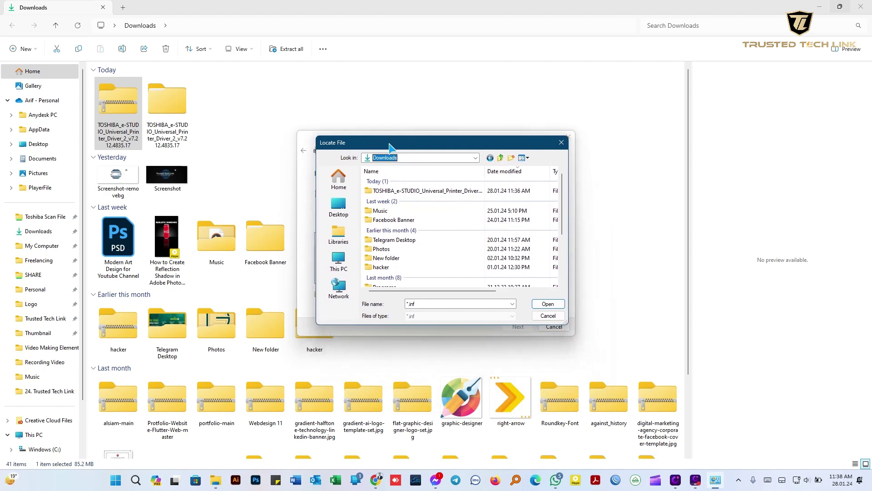
left_click(425, 193)
double_click(424, 192)
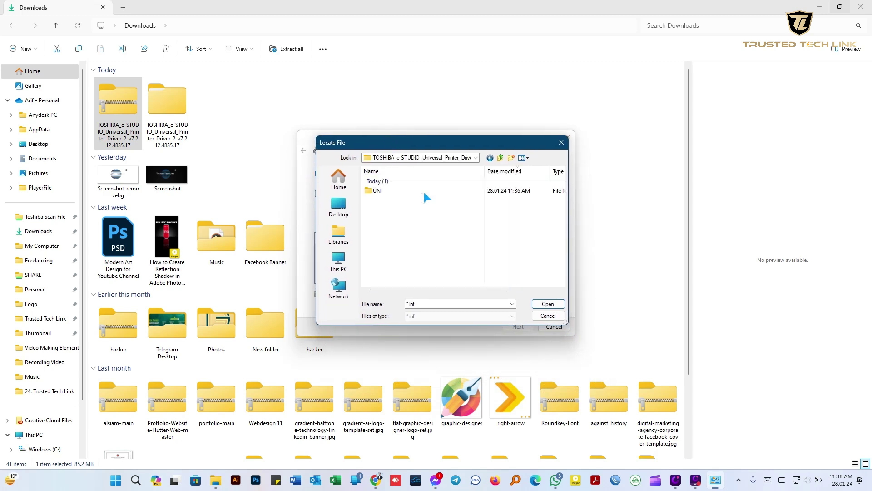
double_click(379, 191)
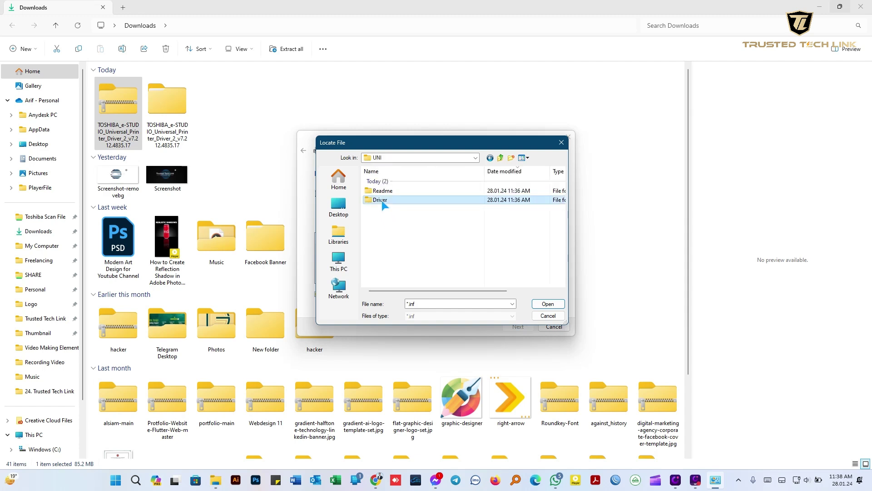
double_click(382, 201)
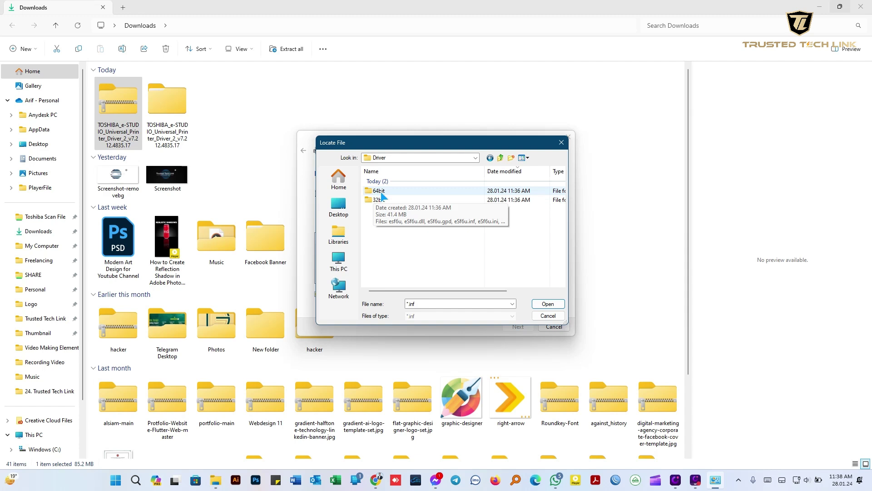
double_click(380, 192)
left_click(380, 191)
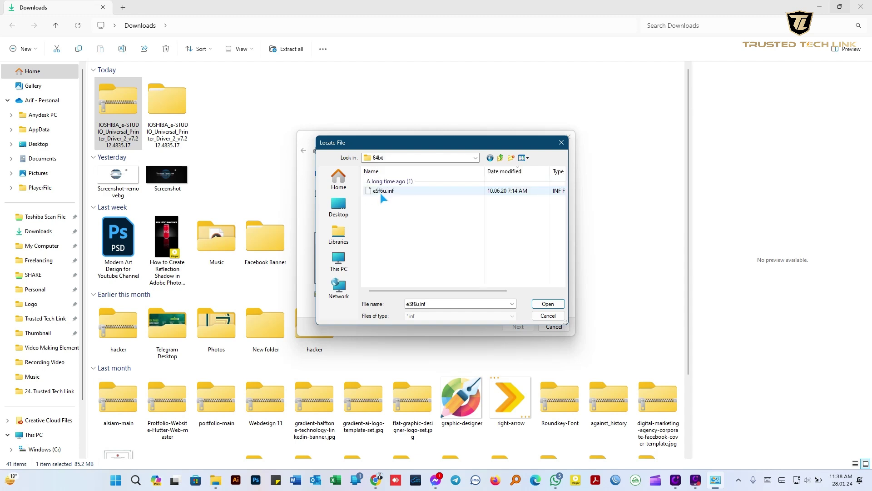
left_click(379, 193)
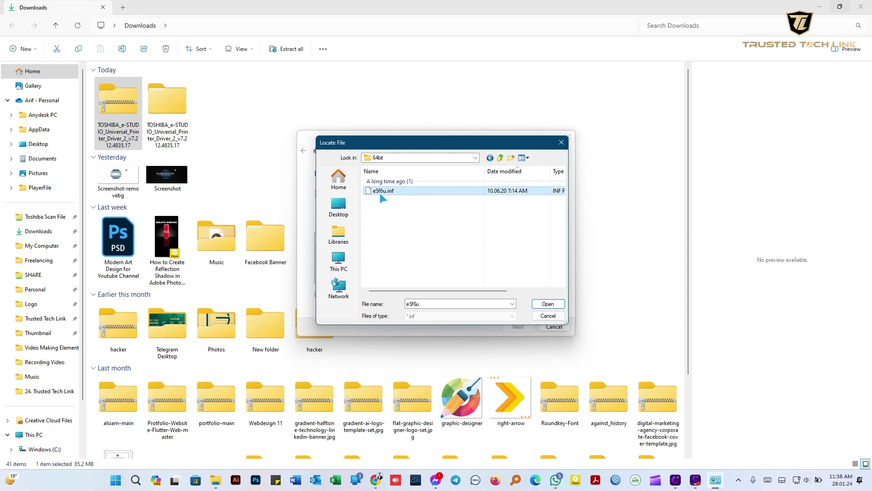
left_click(541, 302)
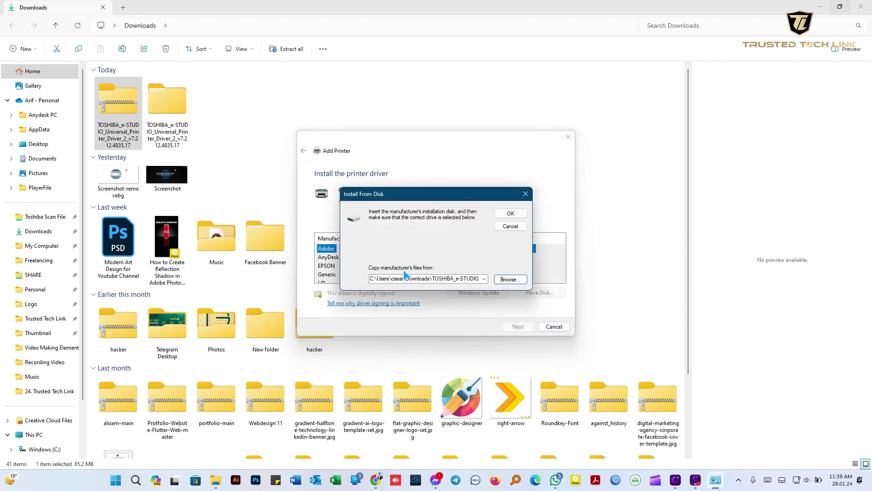
Install TOSHIBA Universal Printer 2 from the disk folder, replacing the current driver
left_click(510, 214)
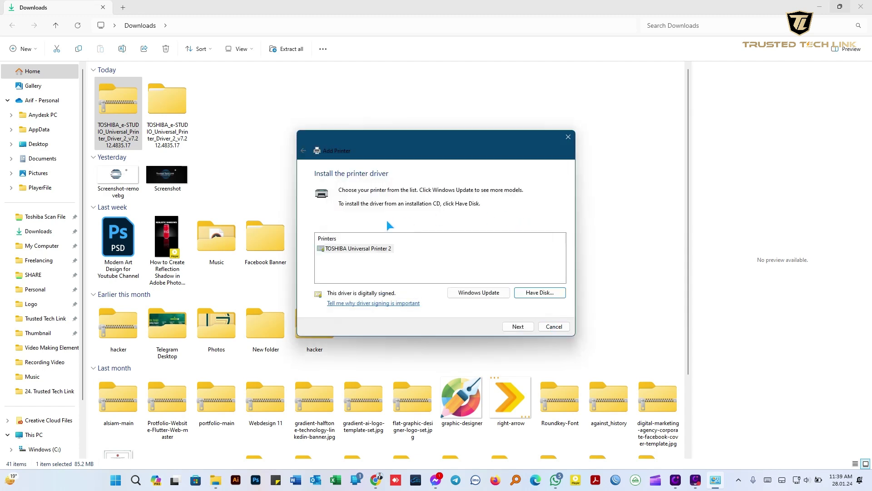
left_click(518, 326)
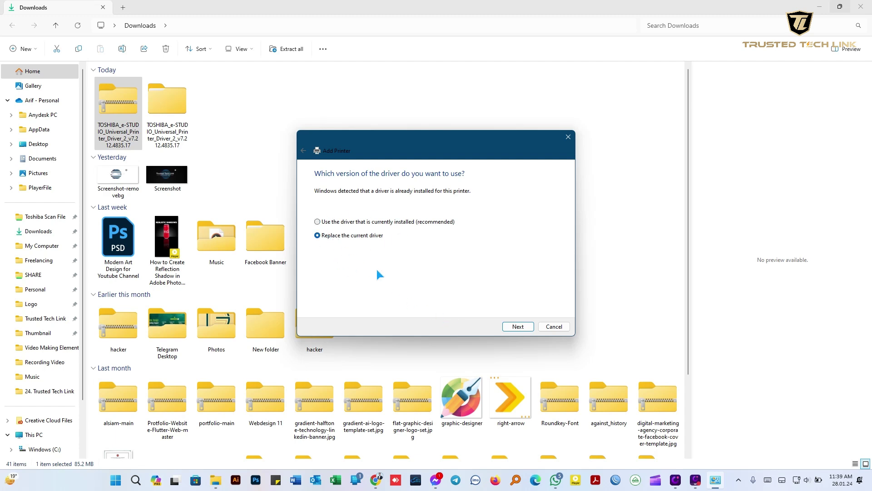
left_click(518, 327)
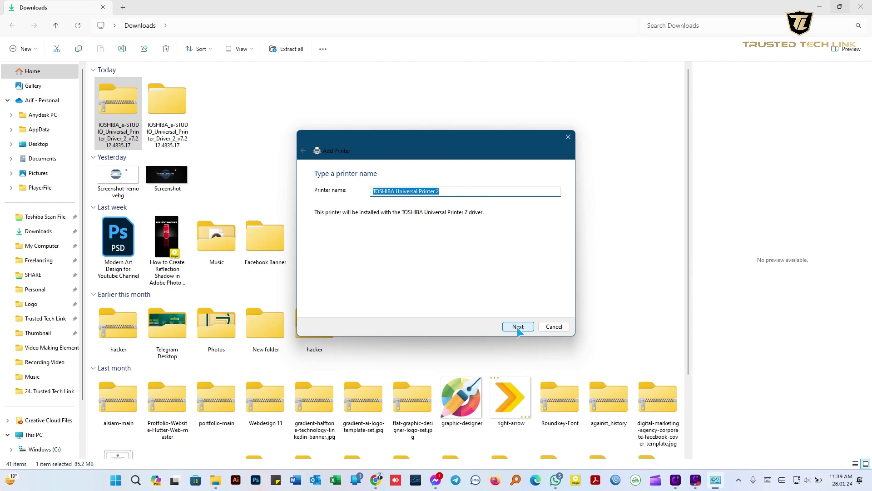
Keep the name 'TOSHIBA Universal Printer 2', choose Do not share this printer, and finish the wizard
left_click(517, 327)
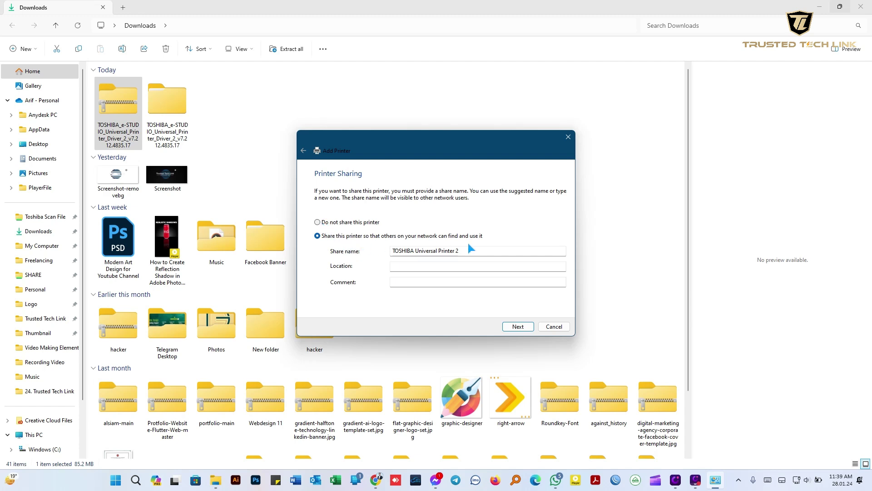
left_click(317, 222)
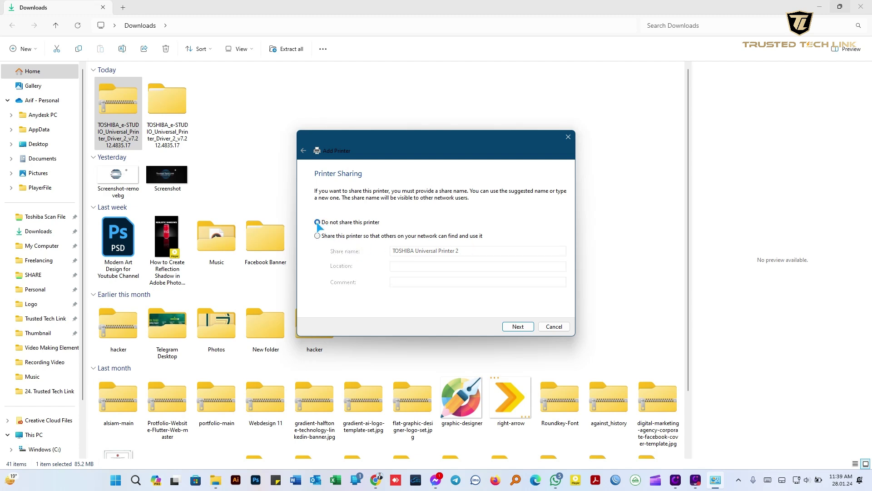
left_click(521, 328)
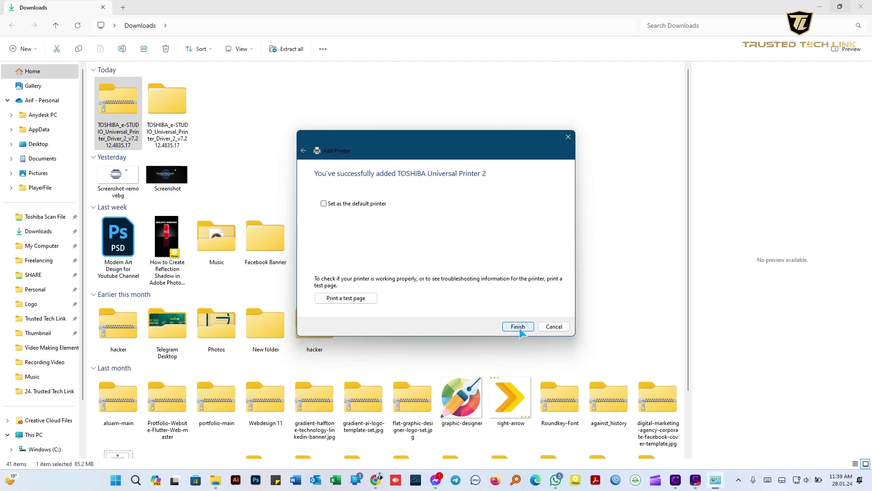
left_click(518, 327)
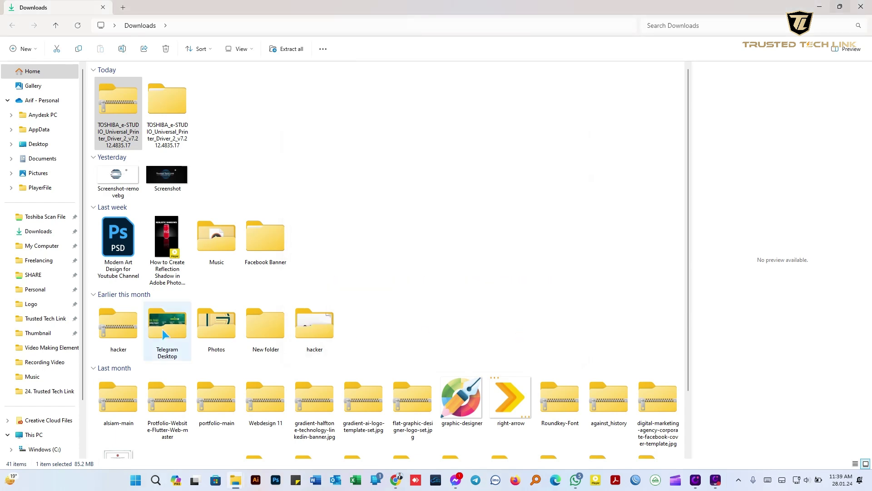